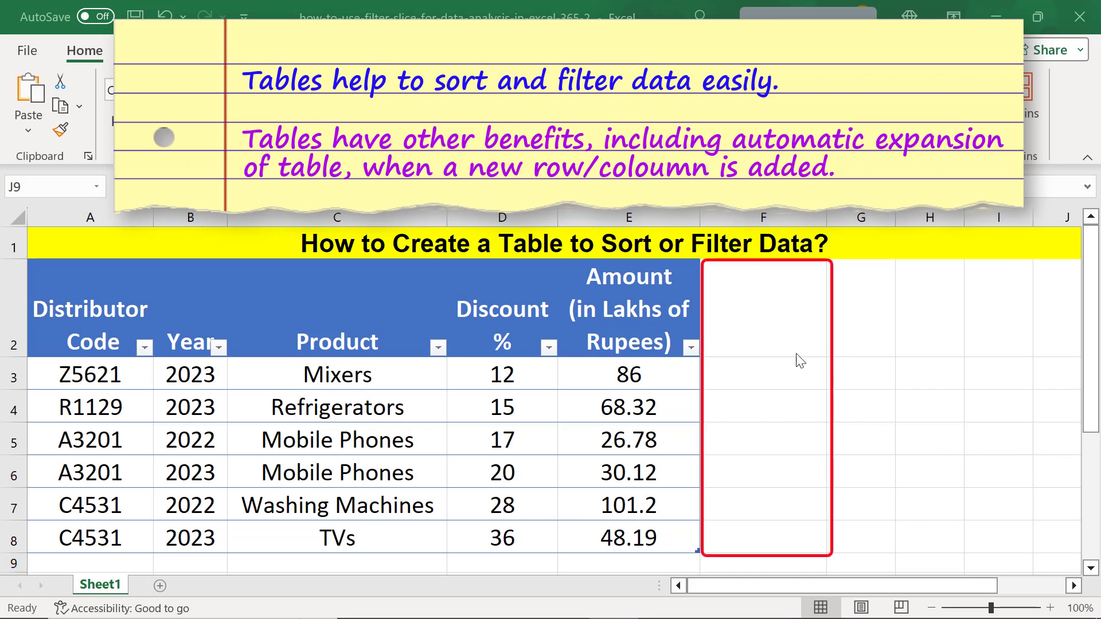
- Enter the heading Tax in cell F2 beside the table to extend it with a new column
{"action": "left_click", "coordinate": [776, 340]}
{"action": "type", "text": "Ta"}
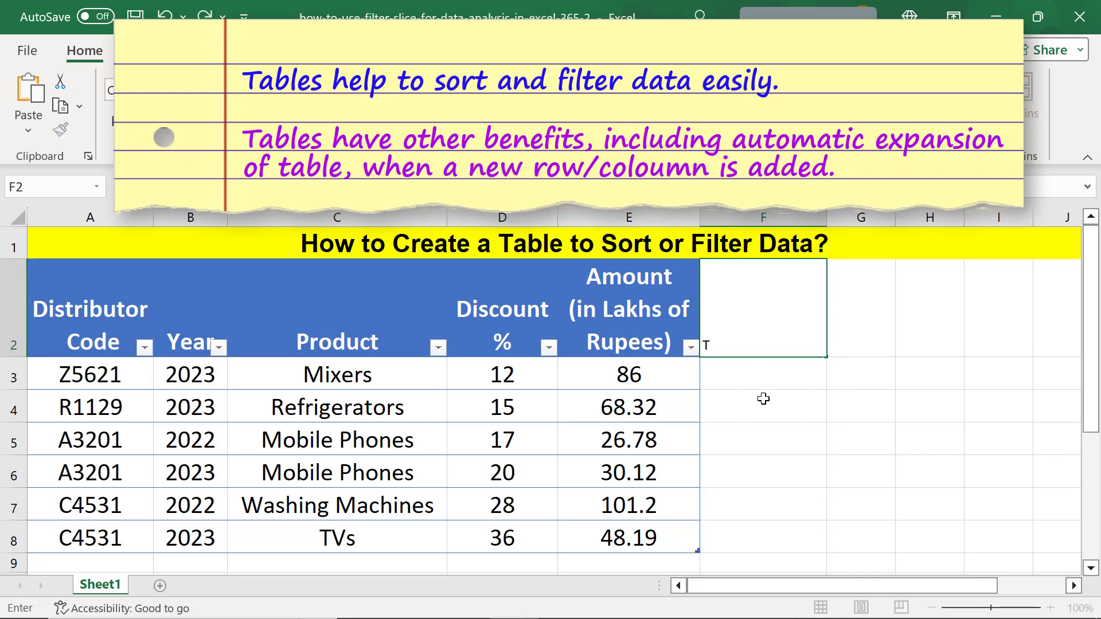
{"action": "type", "text": "x"}
{"action": "key", "text": "Return"}
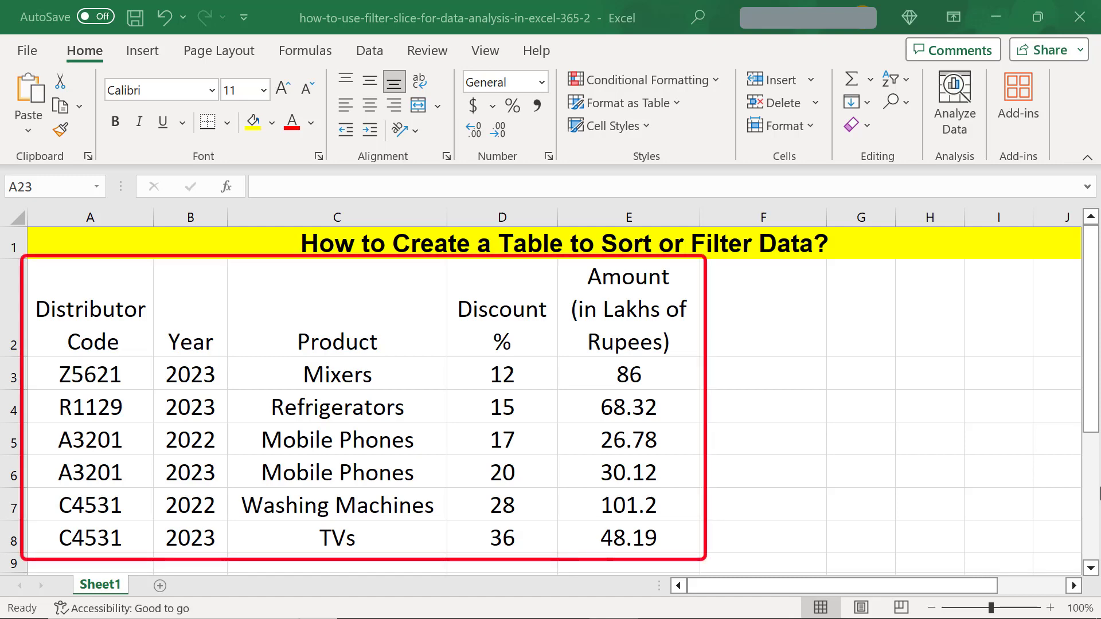
- Format the range A2:E8 as a table with a light blue style, keeping the first row as headers
{"action": "left_click", "coordinate": [116, 337]}
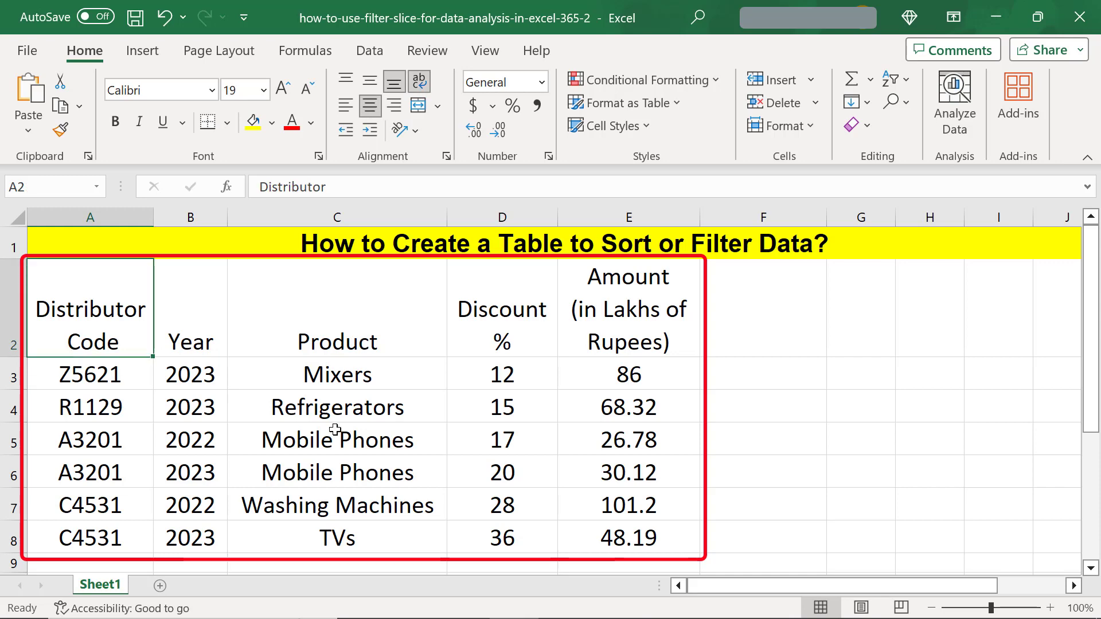
{"action": "left_click", "coordinate": [606, 539], "text": "shift"}
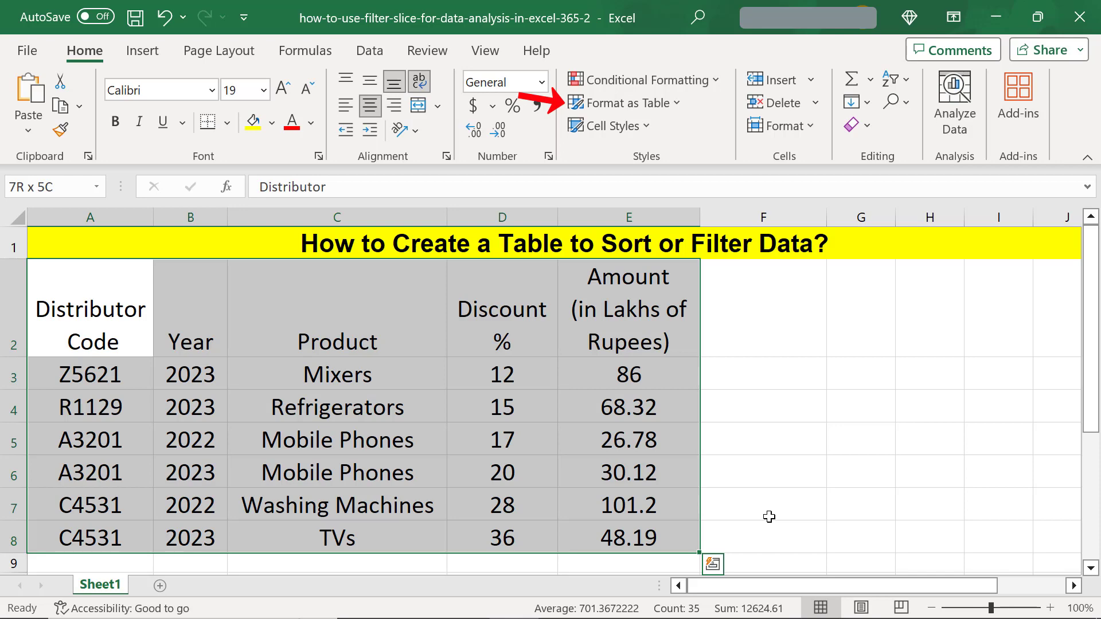
{"action": "left_click", "coordinate": [622, 102]}
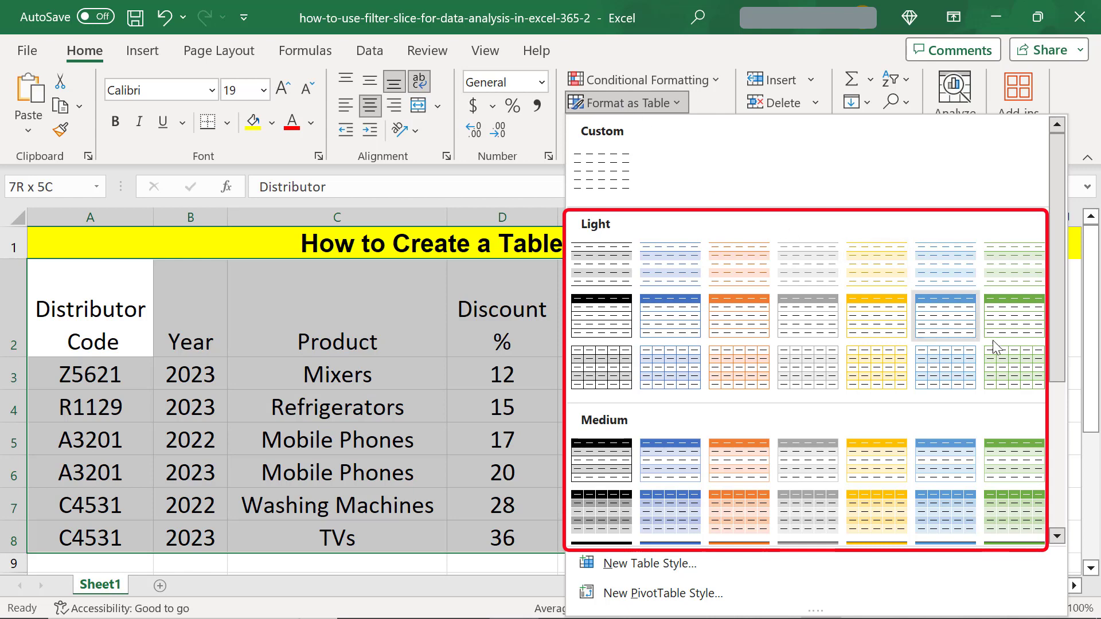
{"action": "left_click_drag", "start_coordinate": [1056, 373], "coordinate": [1064, 350]}
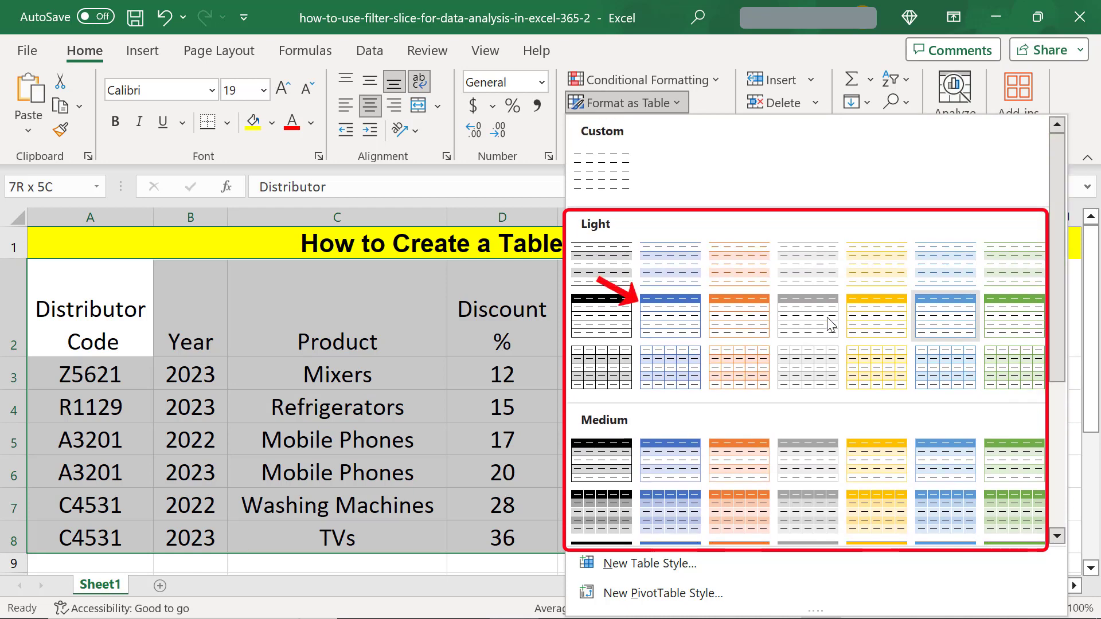
{"action": "left_click", "coordinate": [678, 318]}
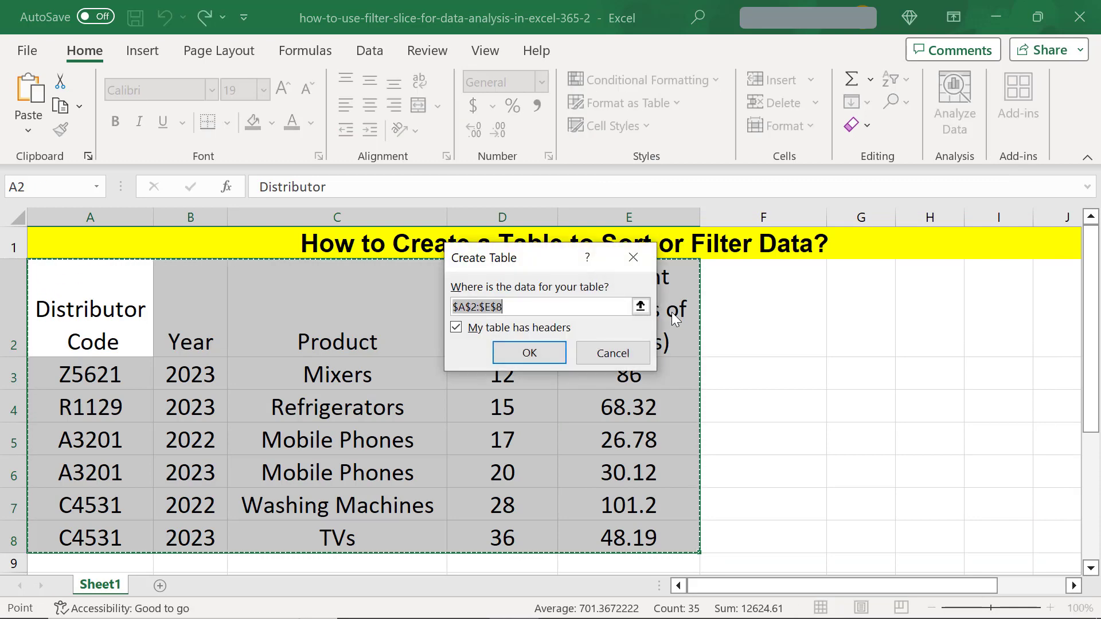
{"action": "left_click", "coordinate": [526, 353]}
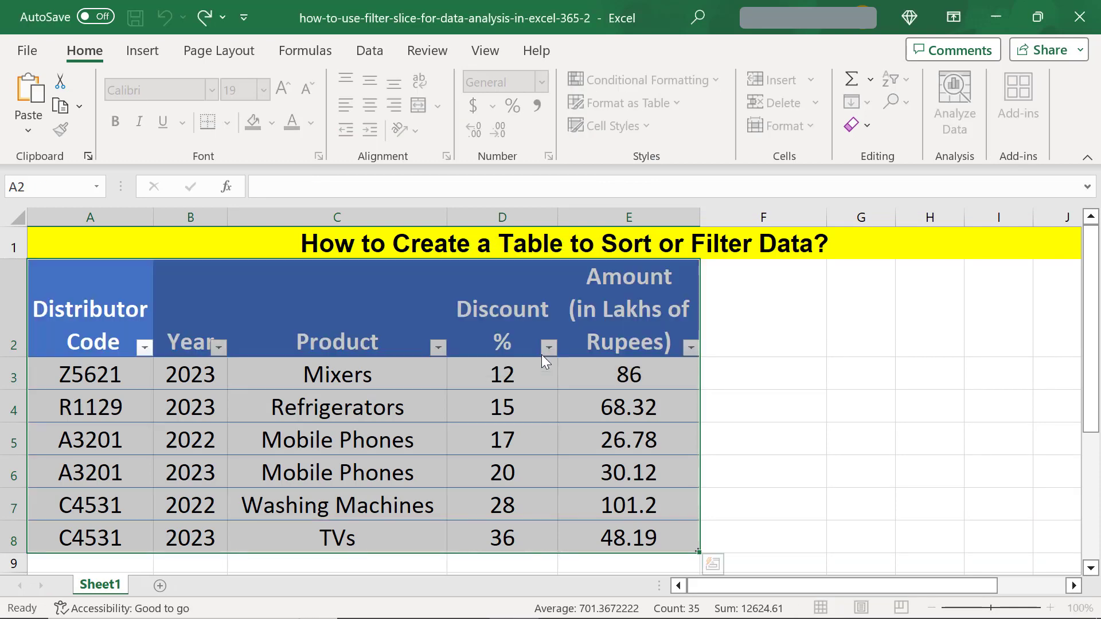
- Sort the table by the Product column from A to Z
{"action": "left_click", "coordinate": [738, 375]}
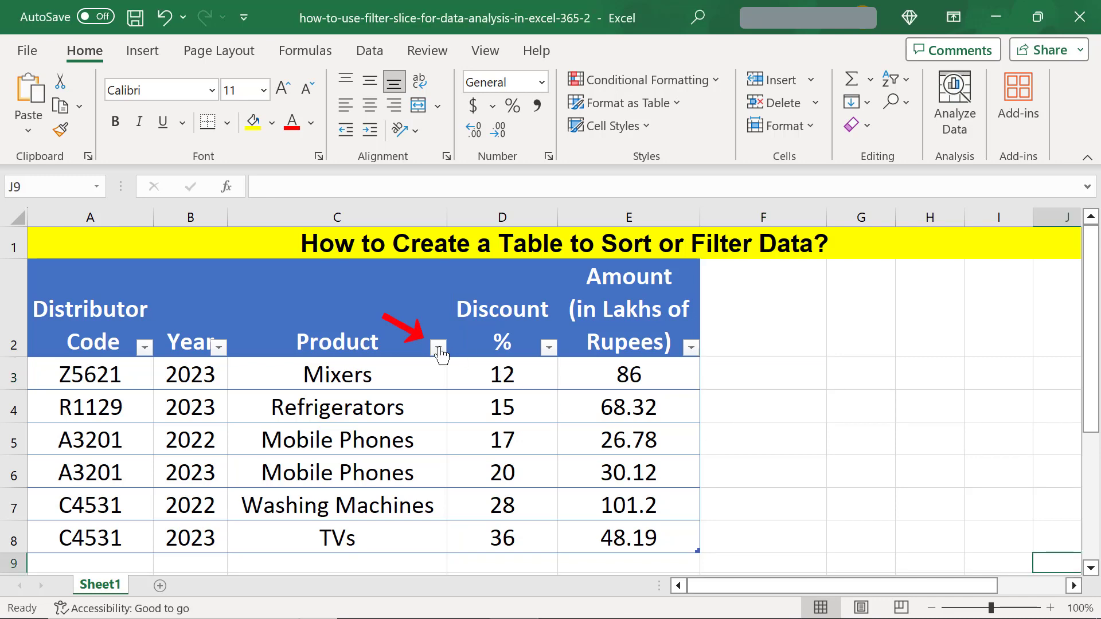
{"action": "left_click", "coordinate": [439, 351]}
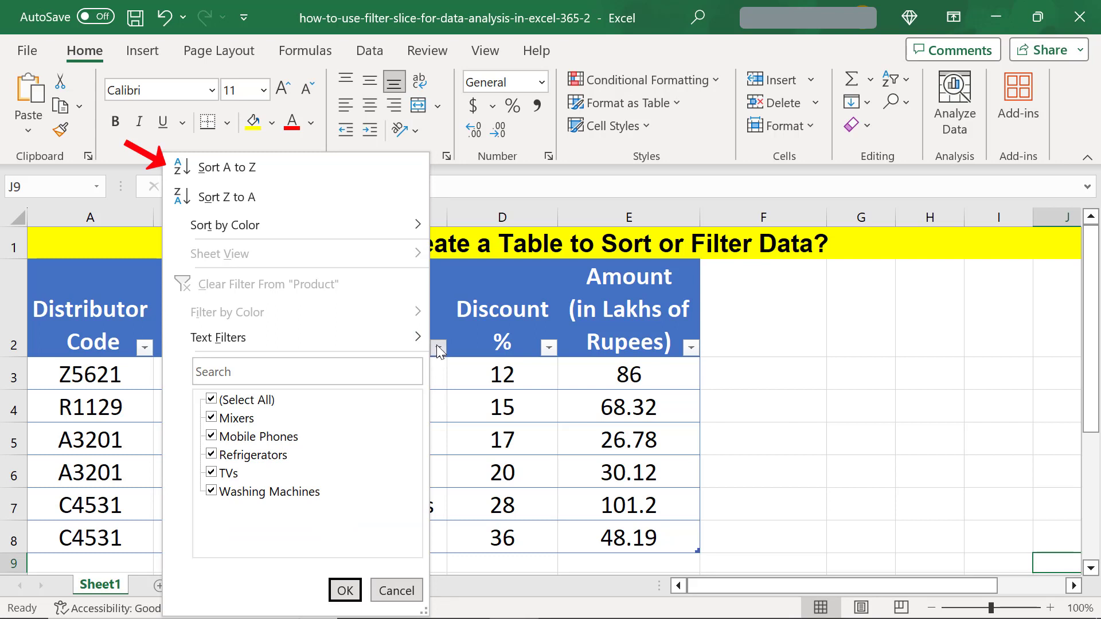
{"action": "left_click", "coordinate": [297, 166]}
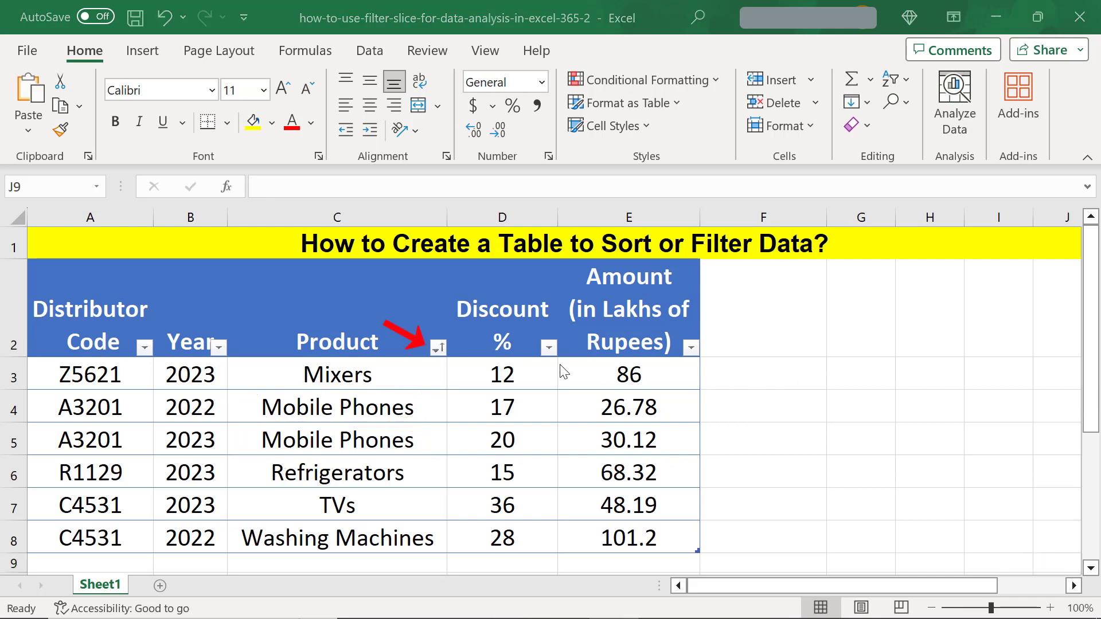
- Filter the Product column to show only Mobile Phones, then undo the filter
{"action": "left_click", "coordinate": [438, 348]}
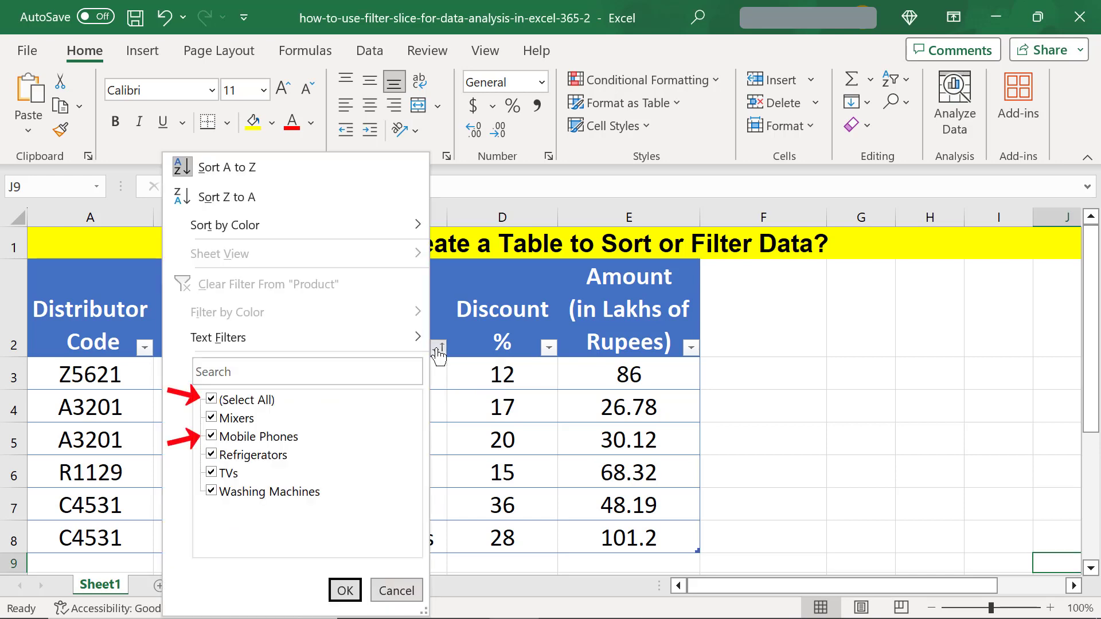
{"action": "left_click", "coordinate": [211, 401]}
{"action": "left_click", "coordinate": [212, 401]}
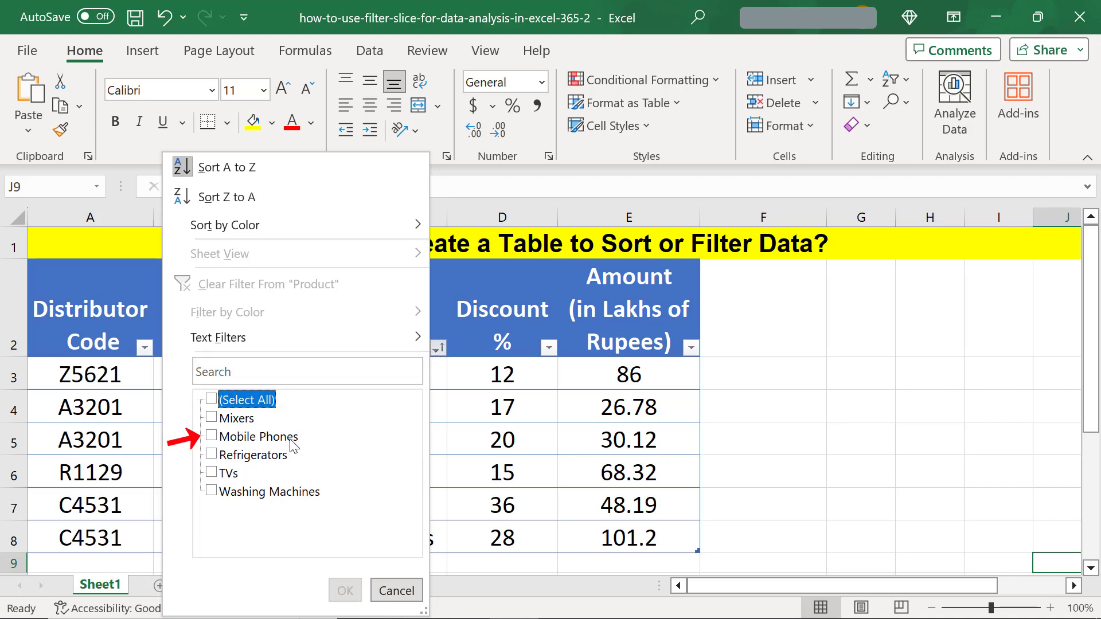
{"action": "left_click", "coordinate": [221, 438]}
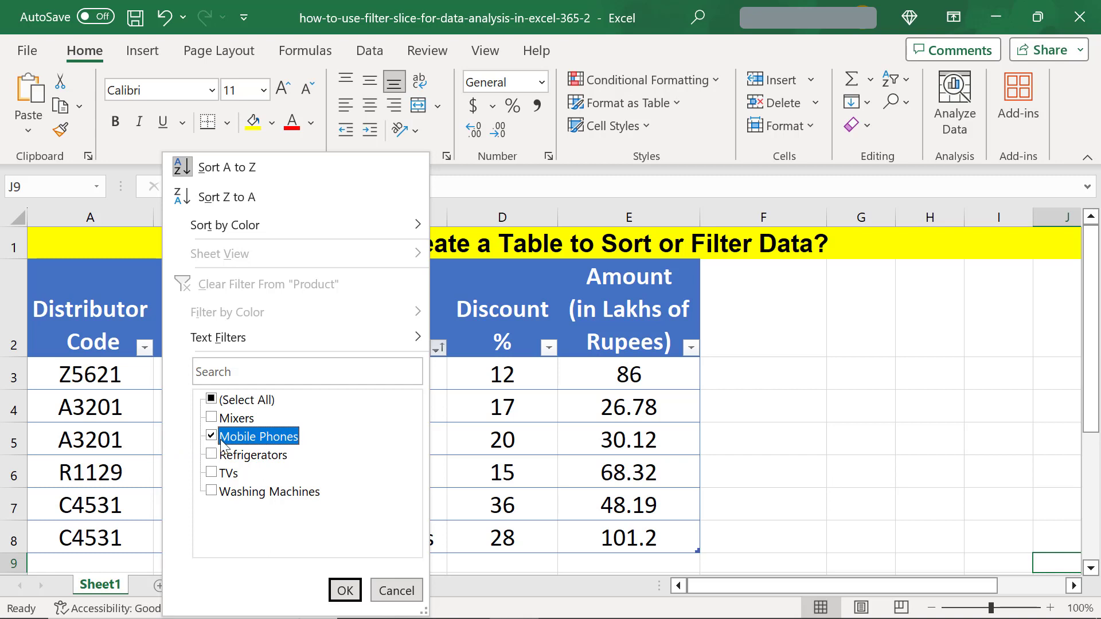
{"action": "left_click", "coordinate": [343, 589]}
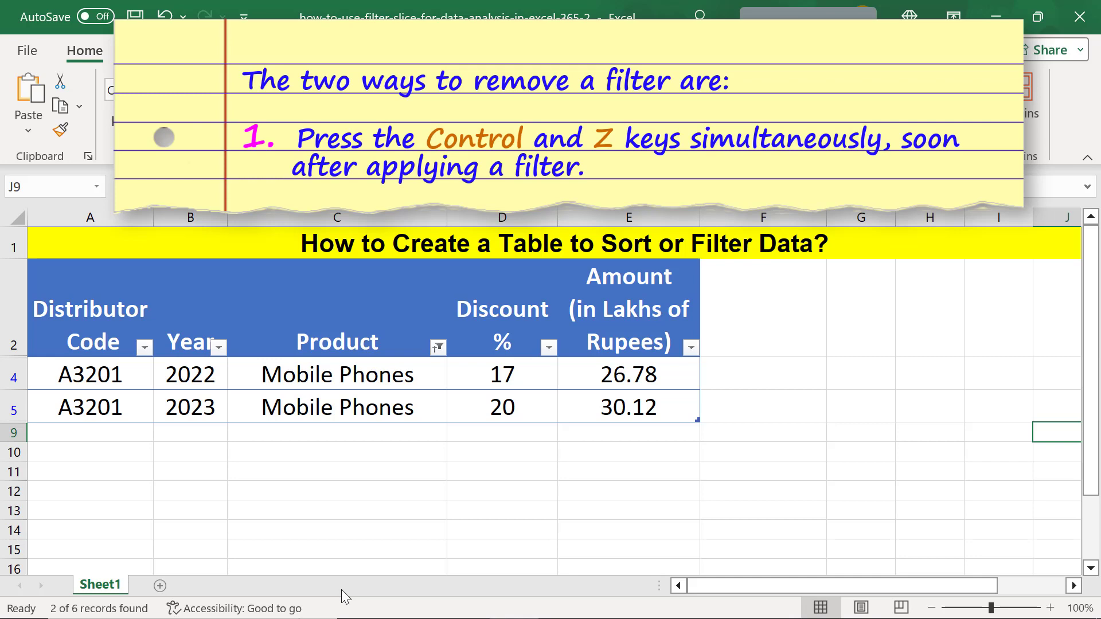
{"action": "key", "text": "ctrl+z"}
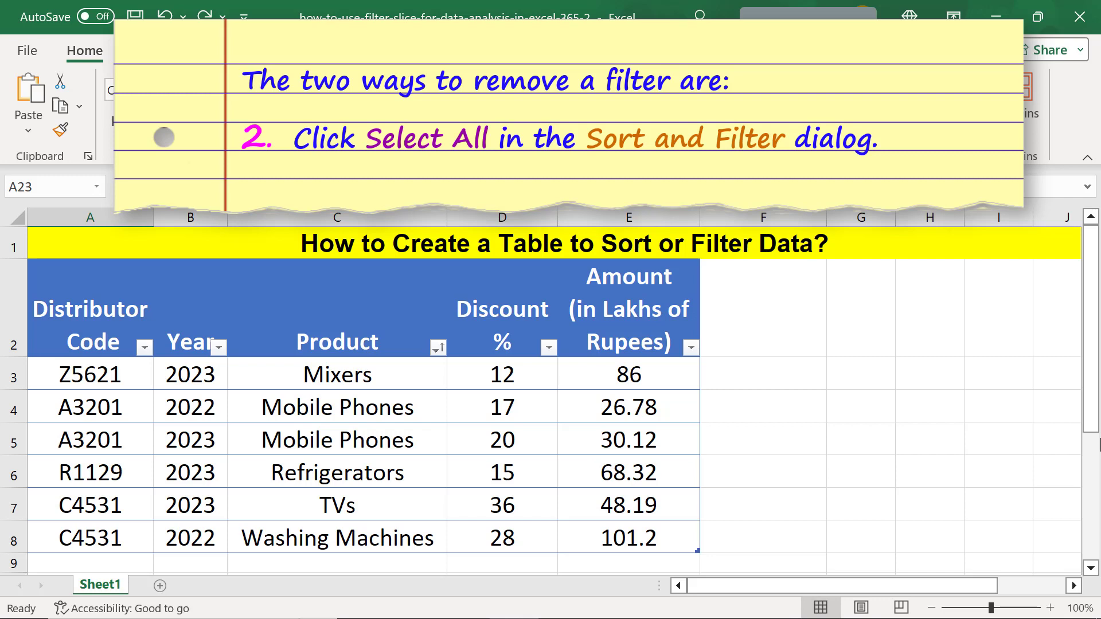
- Filter the Product column again to show only Mobile Phones
{"action": "left_click", "coordinate": [439, 347]}
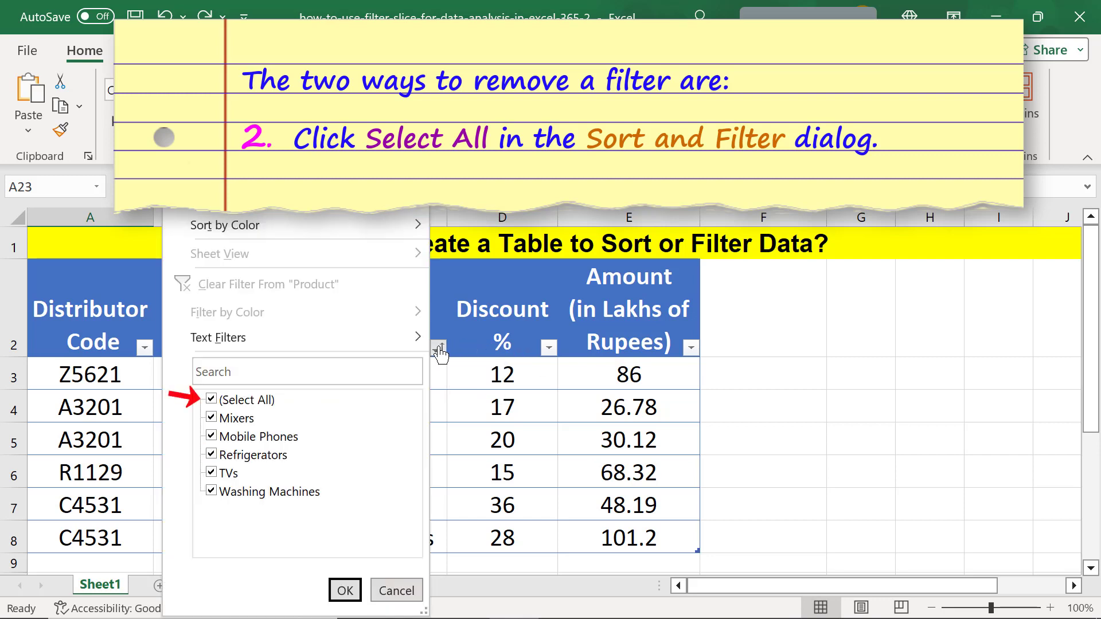
{"action": "left_click", "coordinate": [211, 401]}
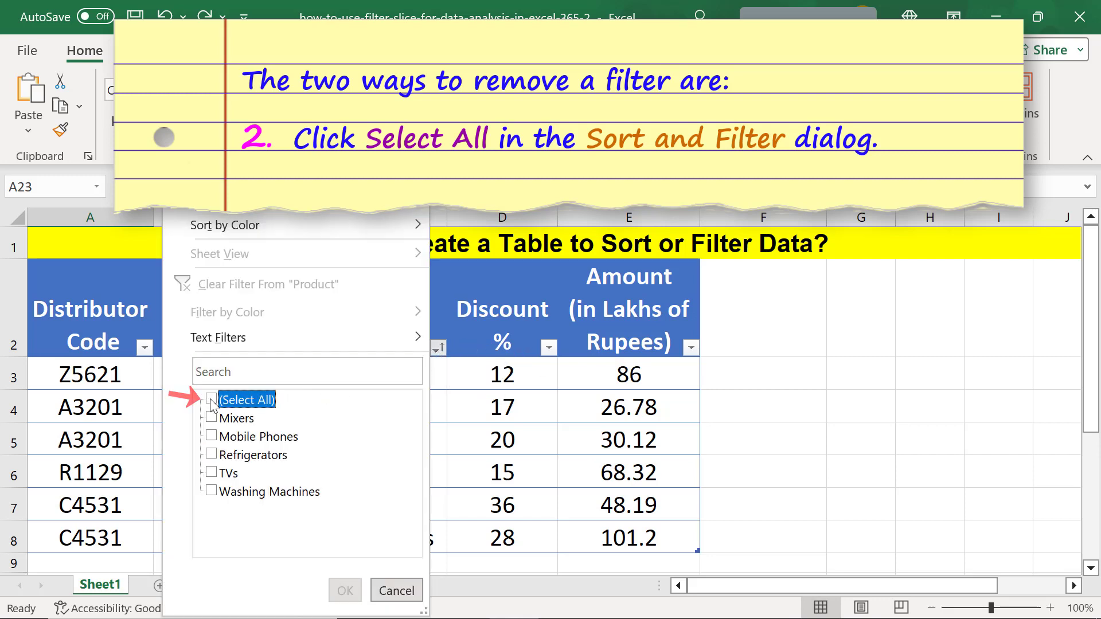
{"action": "left_click", "coordinate": [211, 436]}
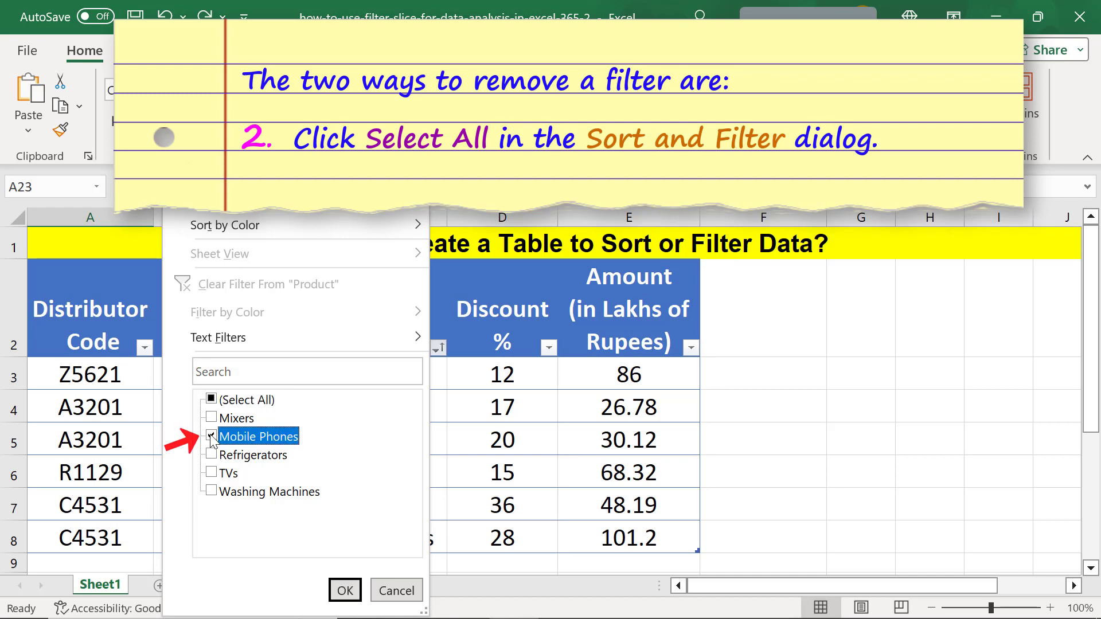
{"action": "left_click", "coordinate": [345, 590]}
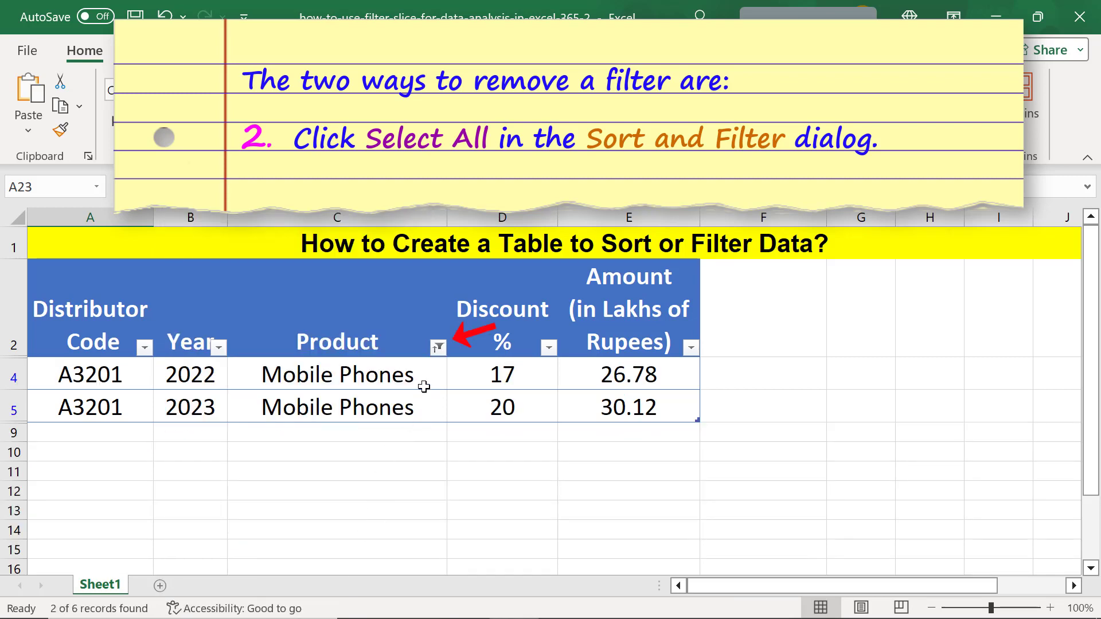
- Clear the Product filter by selecting all products again
{"action": "left_click", "coordinate": [439, 348]}
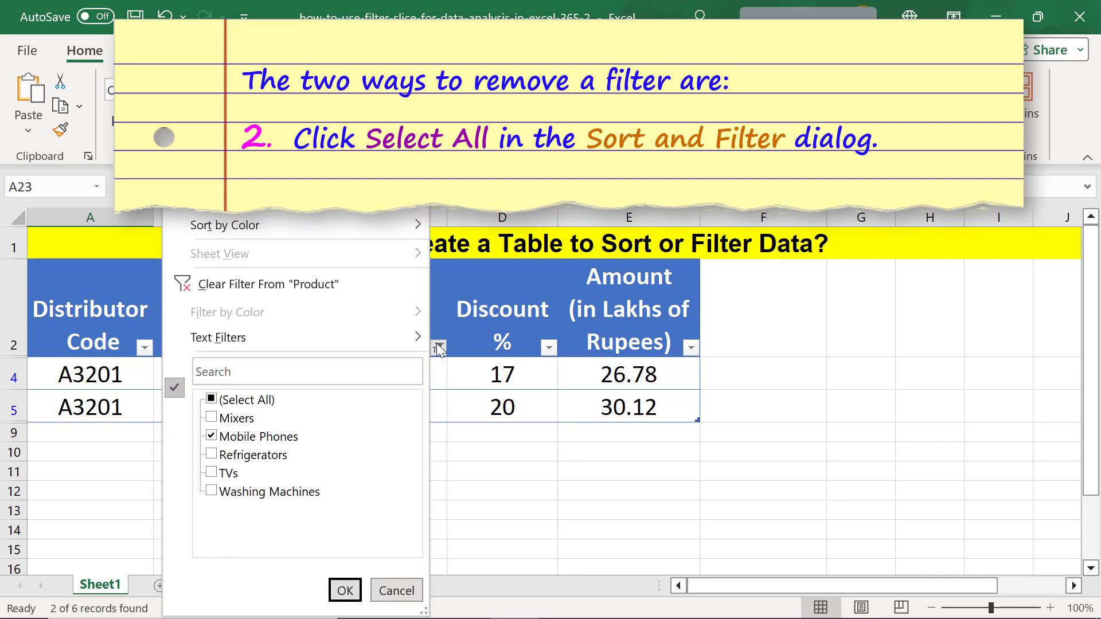
{"action": "left_click", "coordinate": [212, 400]}
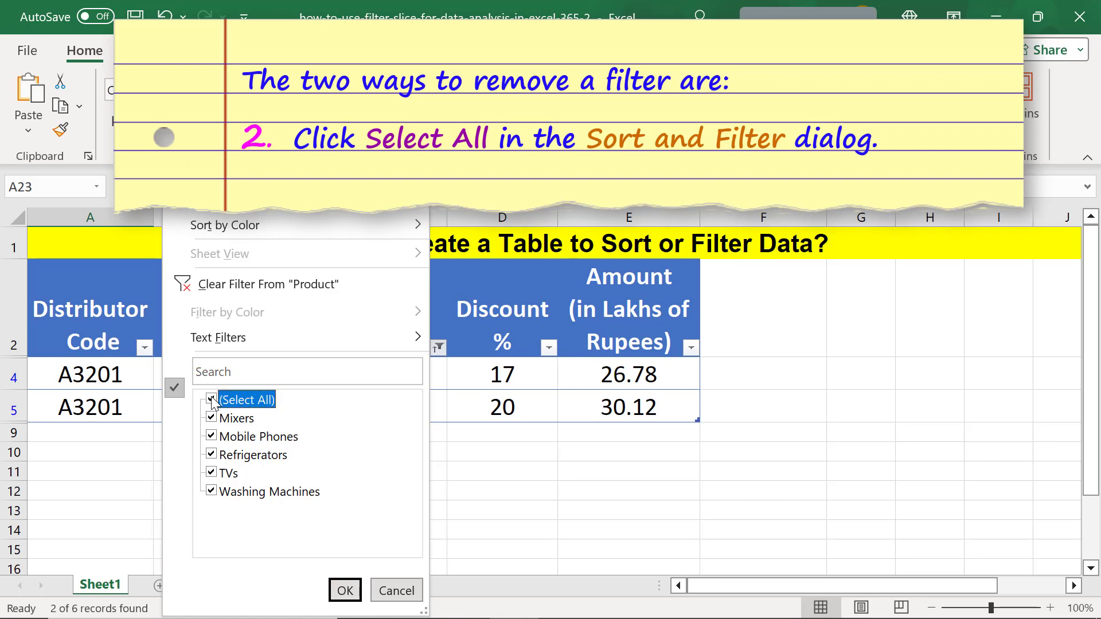
{"action": "left_click", "coordinate": [344, 590]}
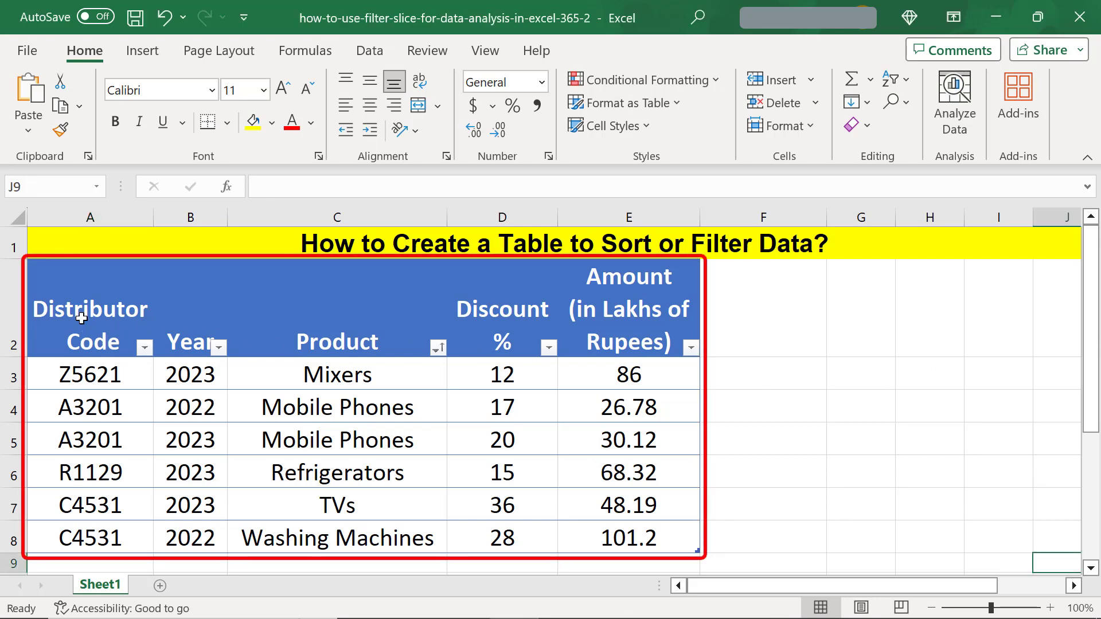
- Remove the table's colour styling by applying the plain custom table style to A2:E8
{"action": "left_click", "coordinate": [81, 318]}
{"action": "left_click", "coordinate": [607, 543], "text": "shift"}
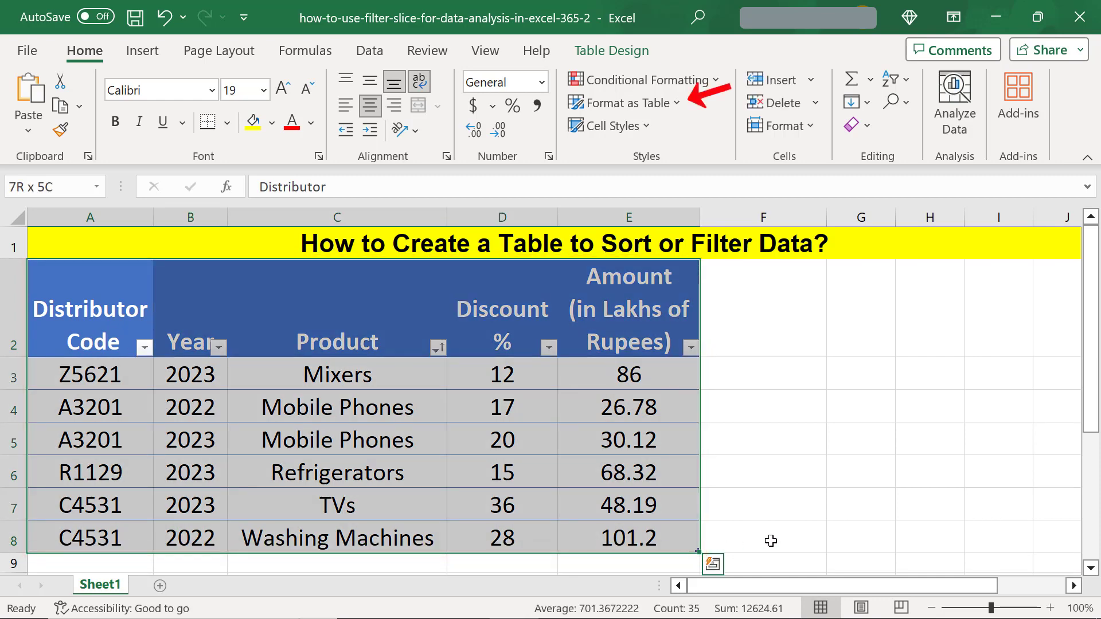
{"action": "left_click", "coordinate": [618, 102]}
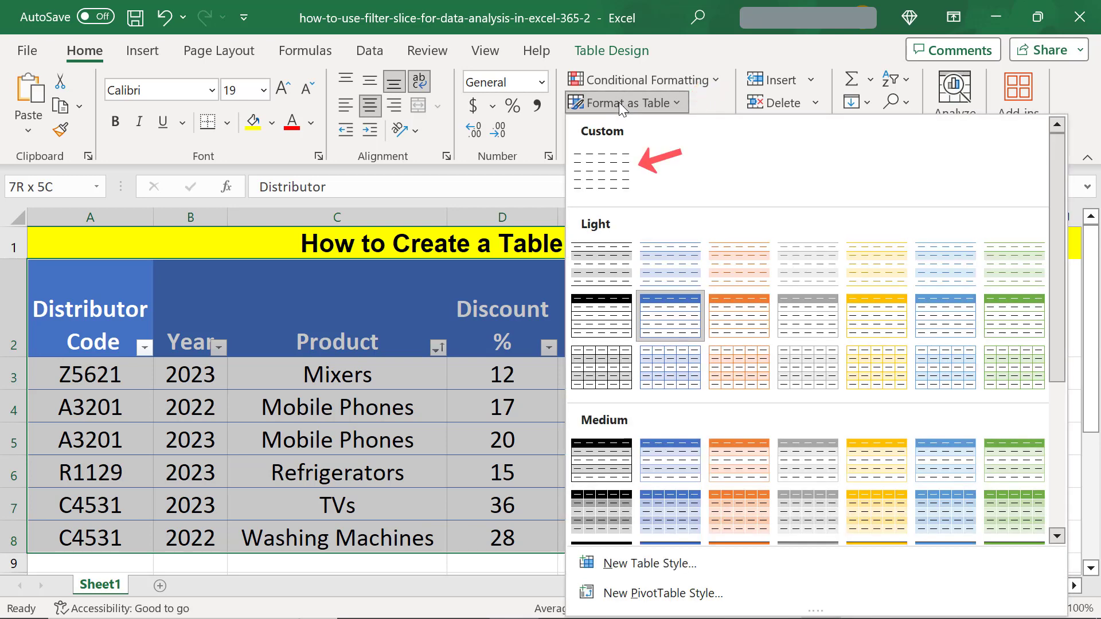
{"action": "left_click", "coordinate": [602, 171]}
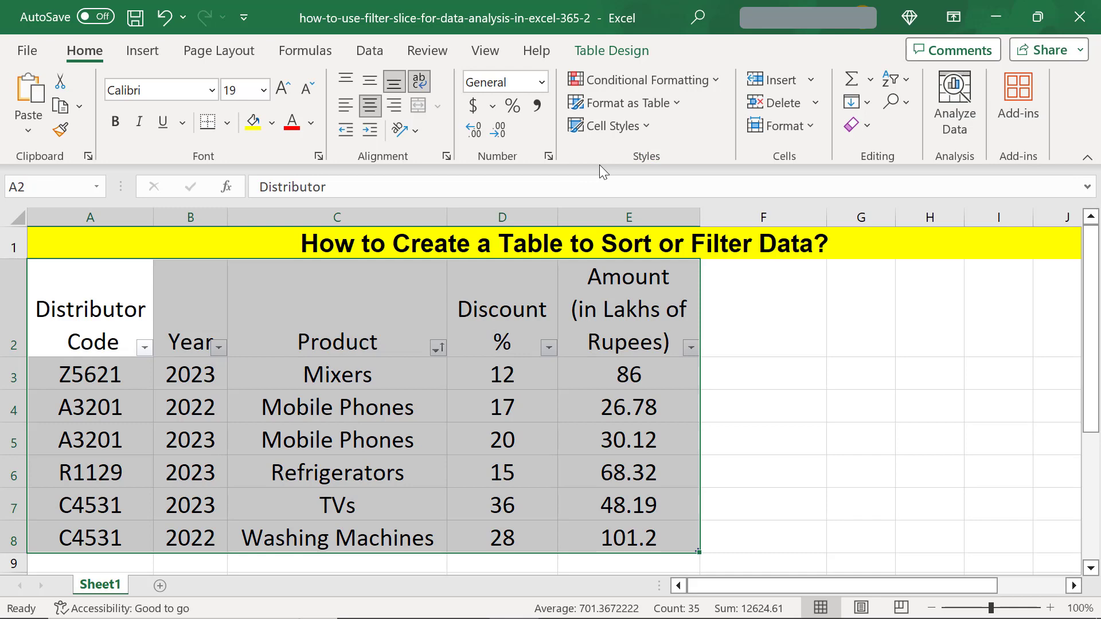
- Convert the table back to a normal cell range
{"action": "right_click", "coordinate": [81, 298]}
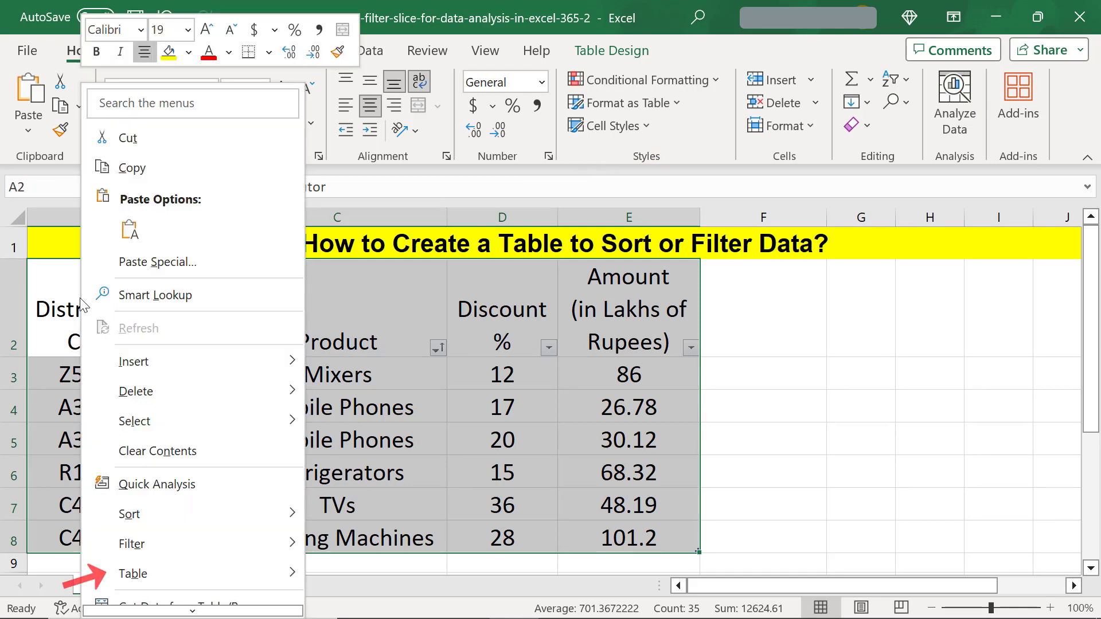
{"action": "mouse_move", "coordinate": [135, 575]}
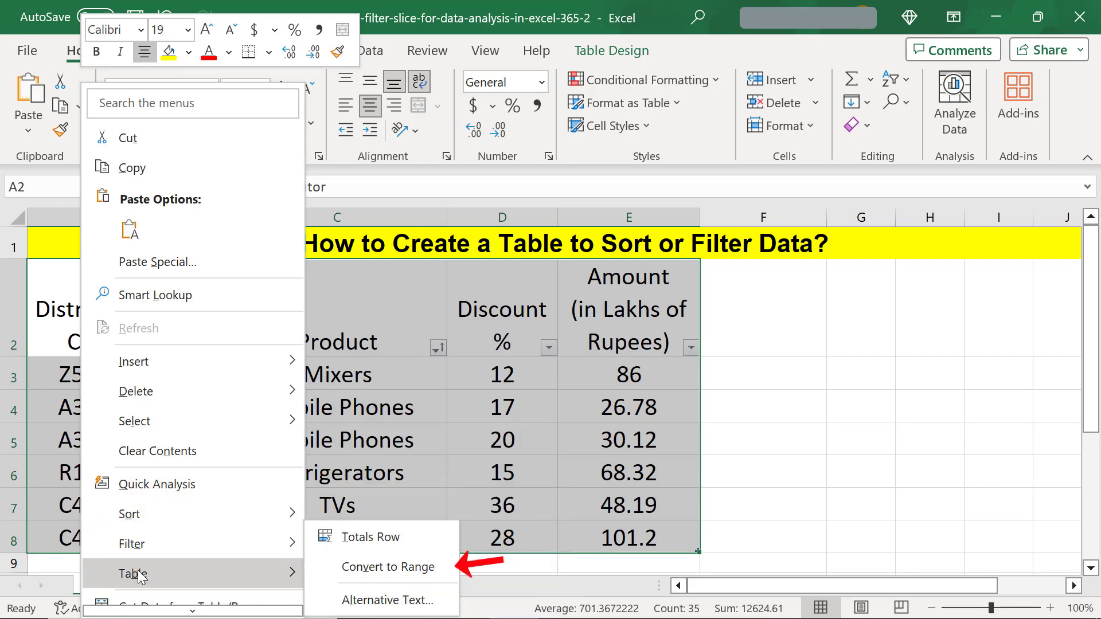
{"action": "left_click", "coordinate": [344, 566]}
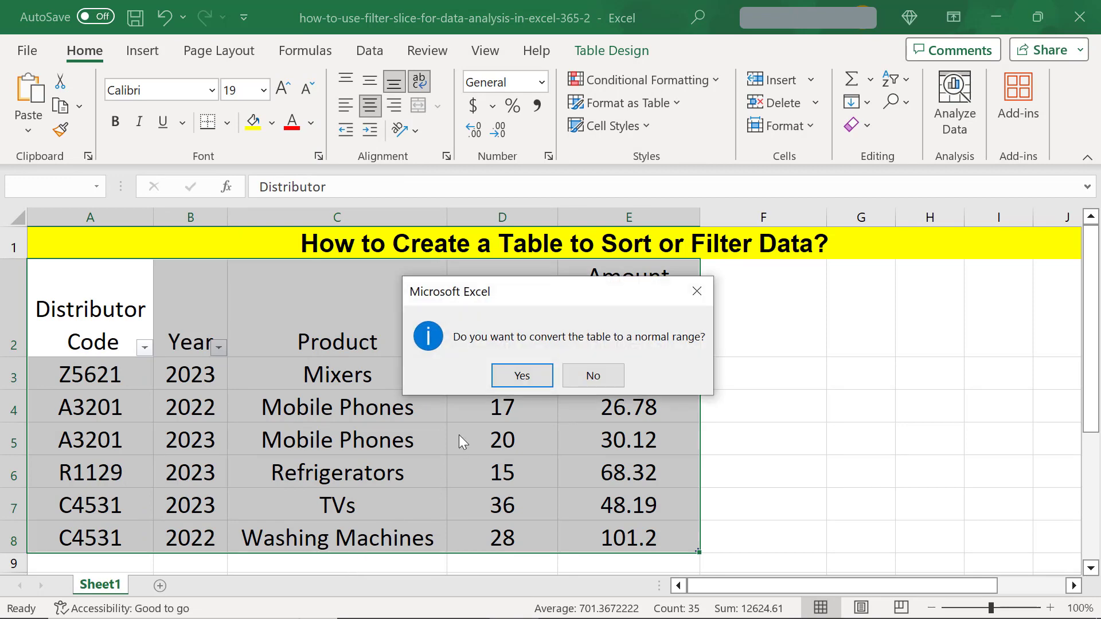
{"action": "left_click", "coordinate": [498, 379]}
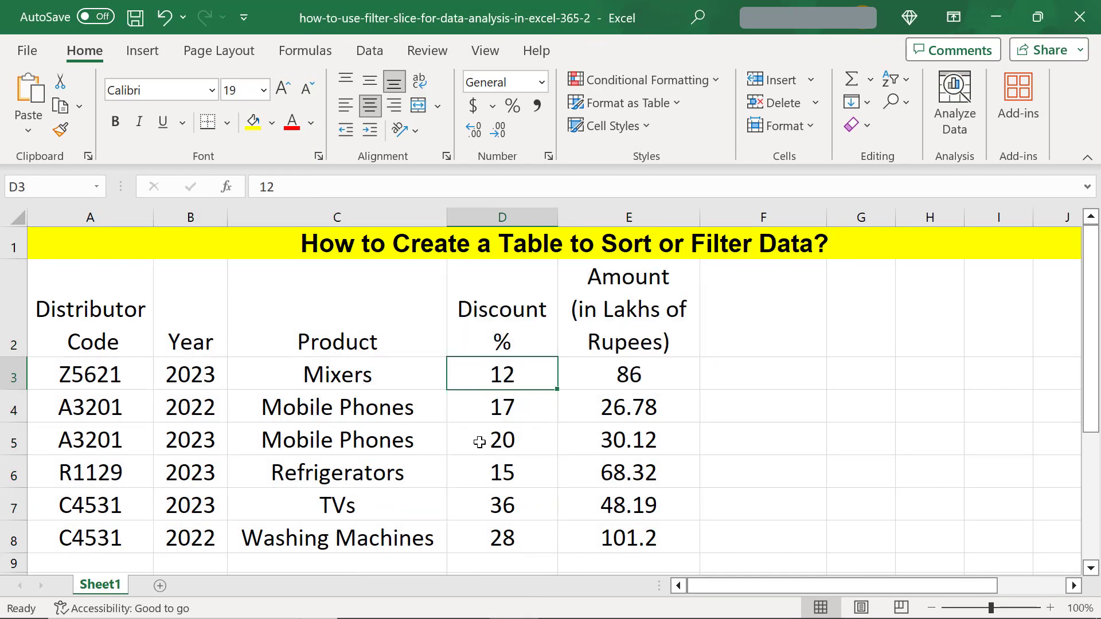